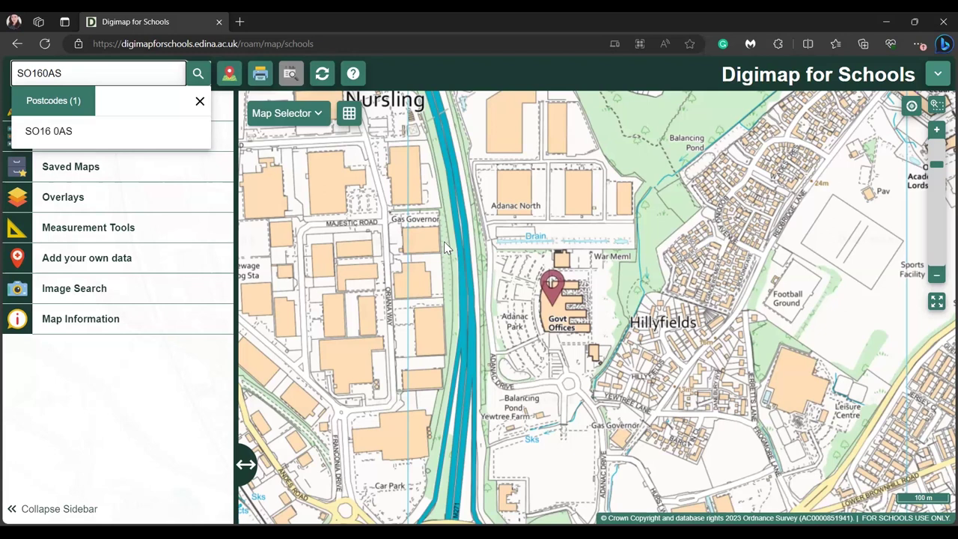
- Dismiss the postcode search results and open the Saved Maps panel
click(199, 100)
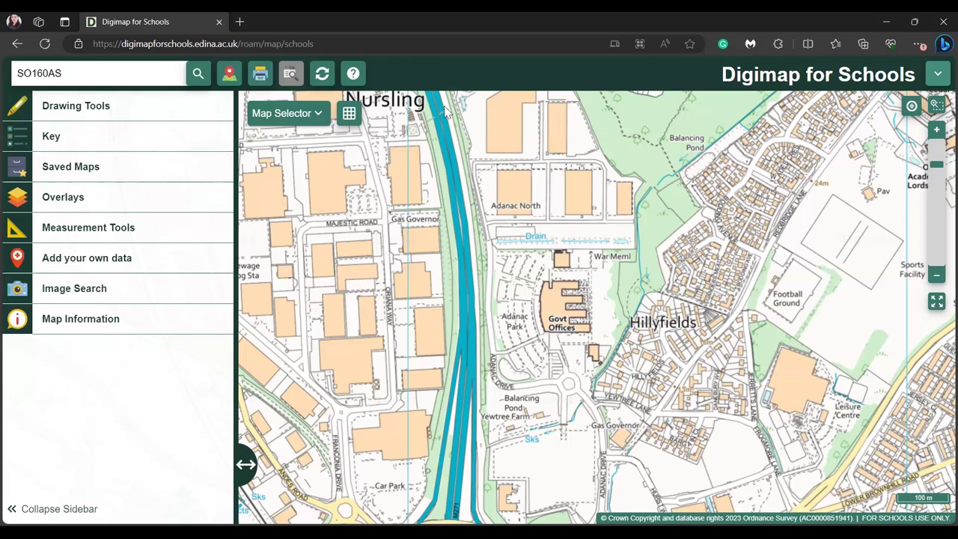
click(109, 178)
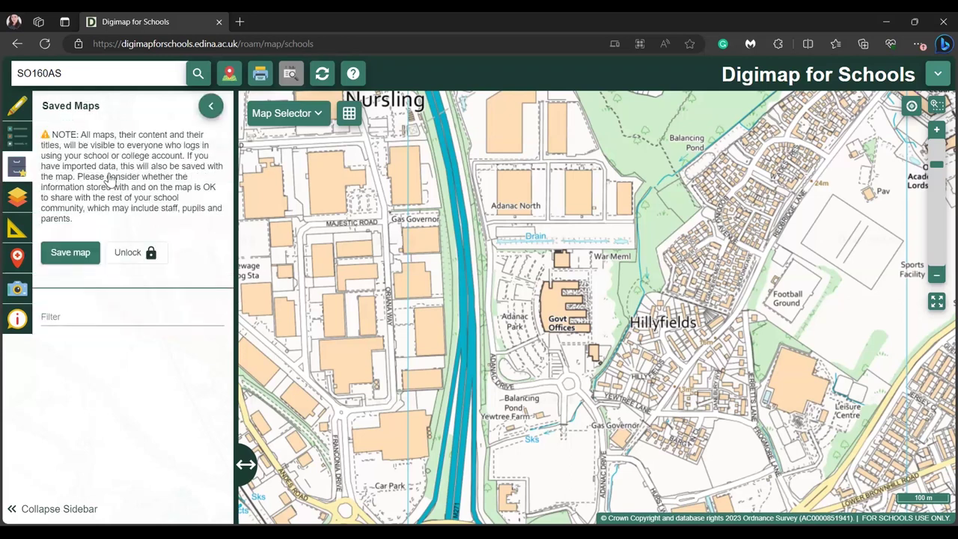
- Save the current map titled 'OS Map' for class 'Test 2' with the pupil's name
click(84, 253)
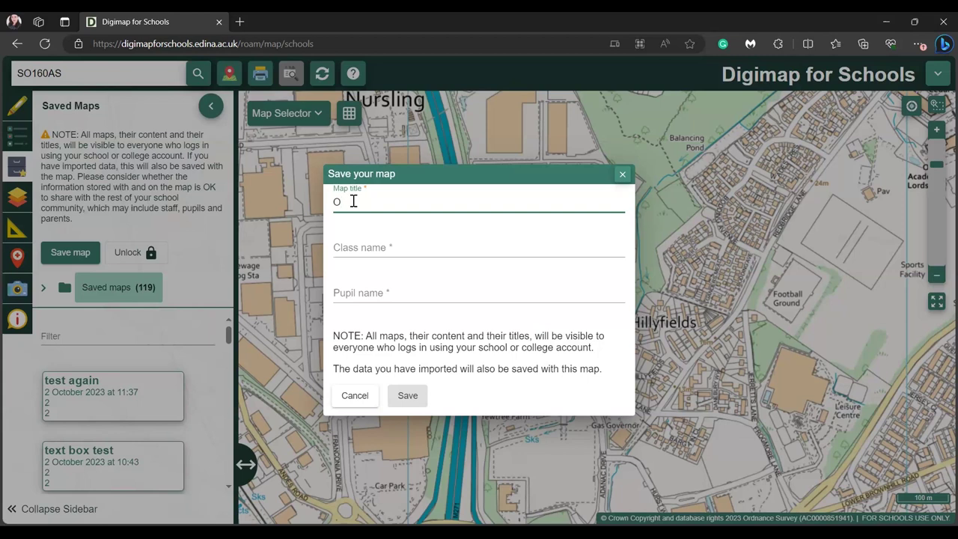
text(S Map)
click(393, 244)
text(Test 2)
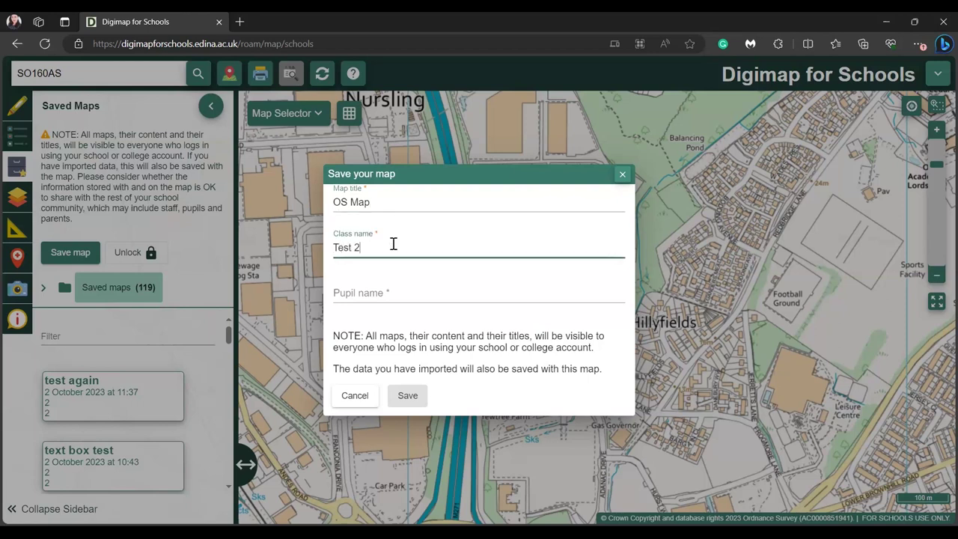
key(Tab)
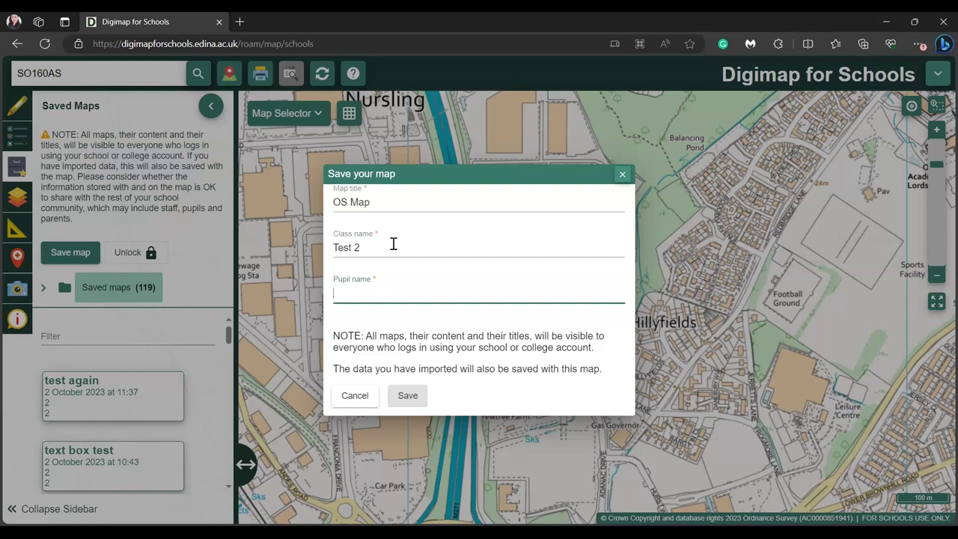
text(Laura)
click(406, 396)
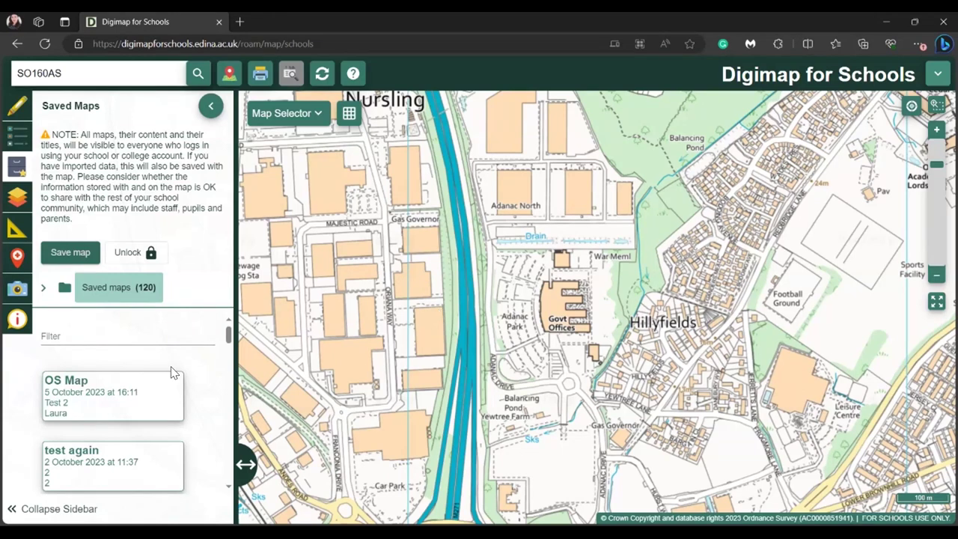
scroll(94, 321, down, 1)
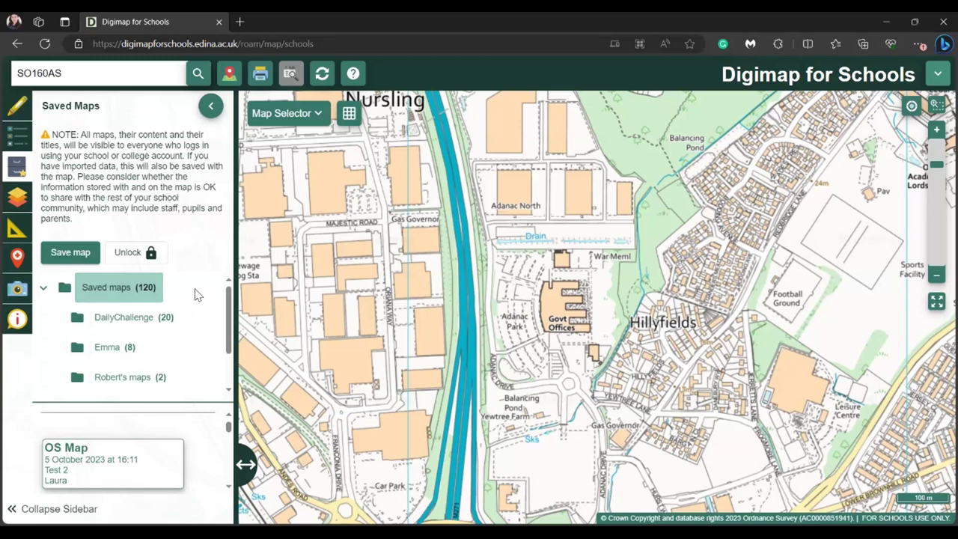
- Unlock saved-map management by entering the map manager PIN
click(139, 252)
key(Return)
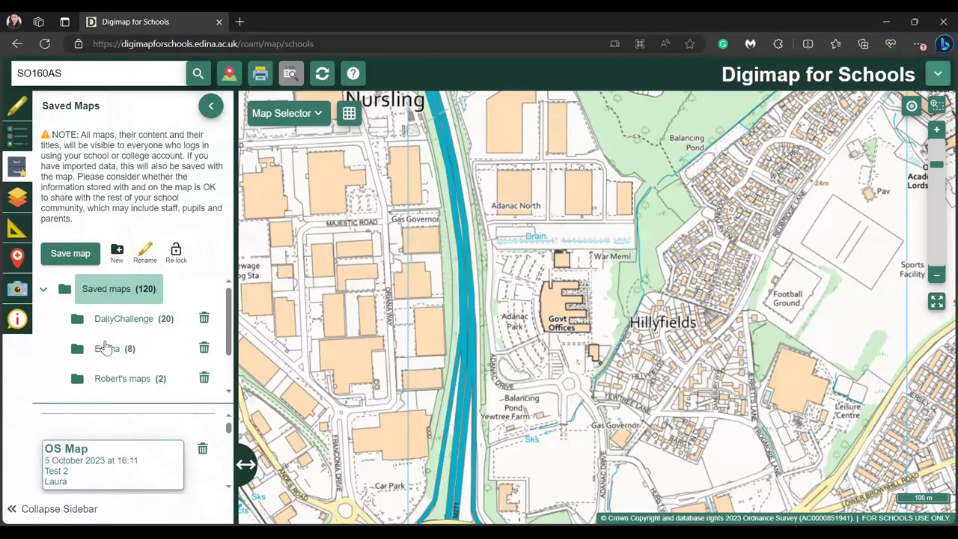
scroll(105, 346, down, 2)
scroll(105, 343, up, 2)
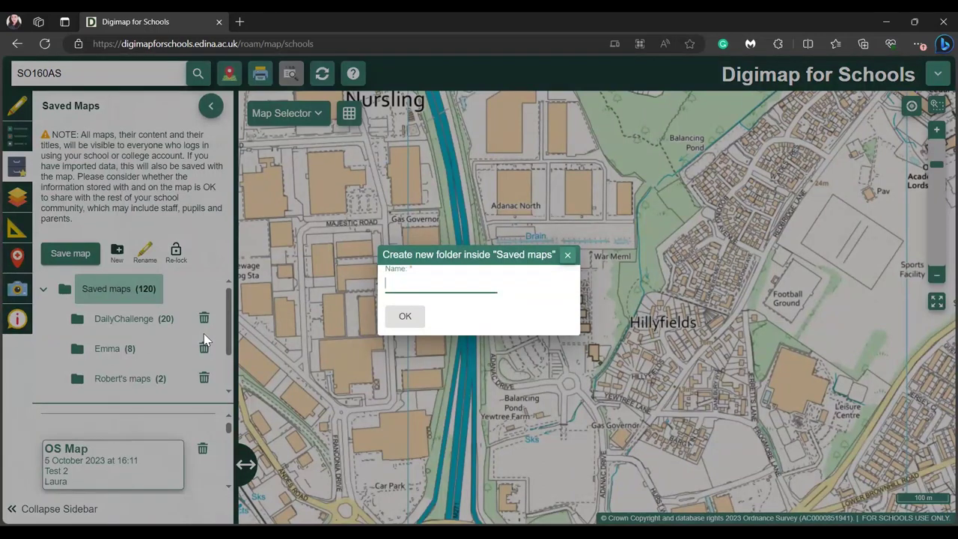
- Create a folder named 'New Folder 1' inside Saved maps and select it
text(N)
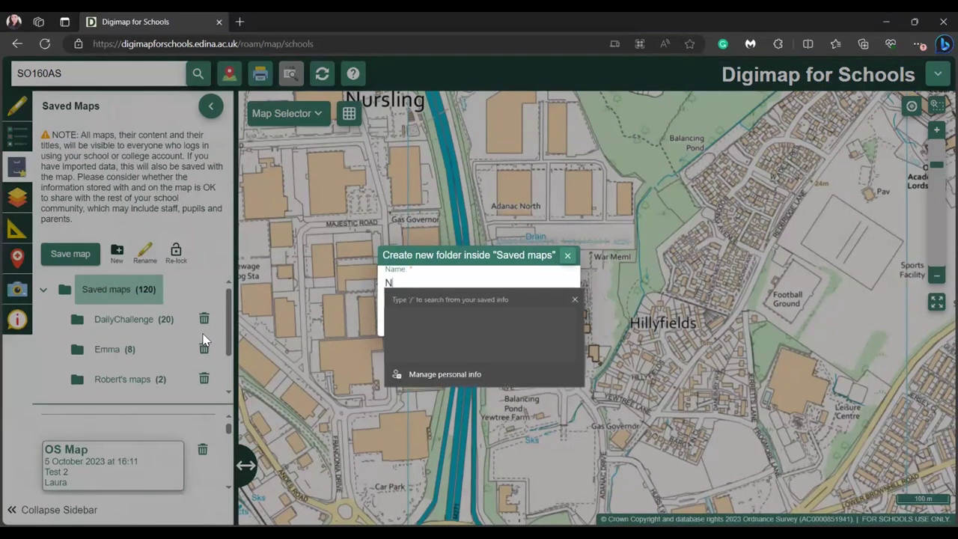
key(BackSpace)
text(New )
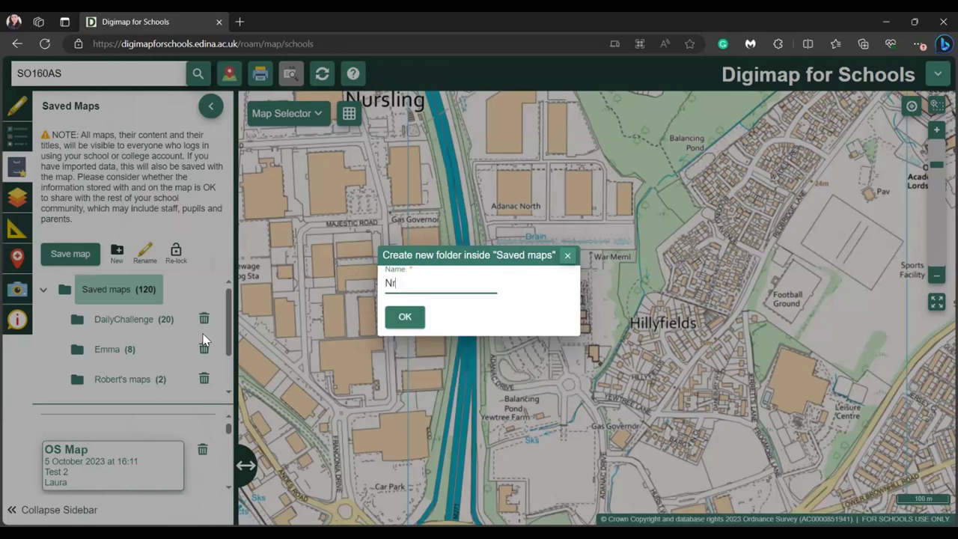
text(Folder 1)
click(403, 317)
scroll(116, 365, down, 1)
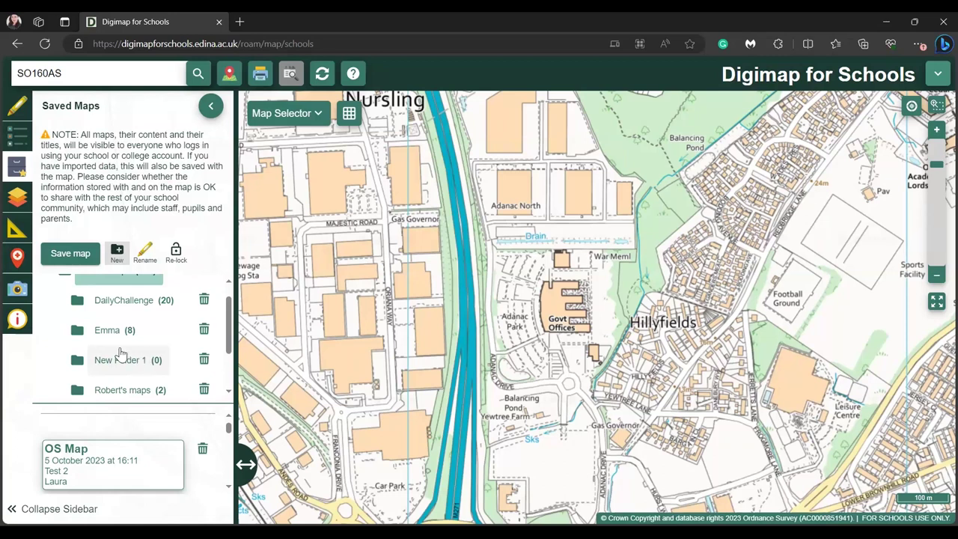
scroll(141, 353, down, 1)
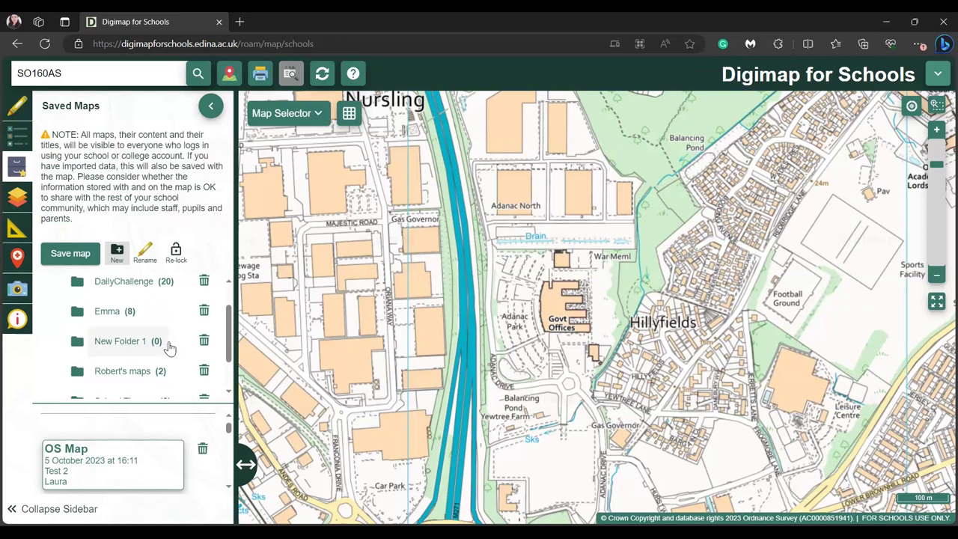
click(109, 342)
- Rename New Folder 1 to 'Renamed Folder'
scroll(82, 360, up, 1)
scroll(94, 336, down, 2)
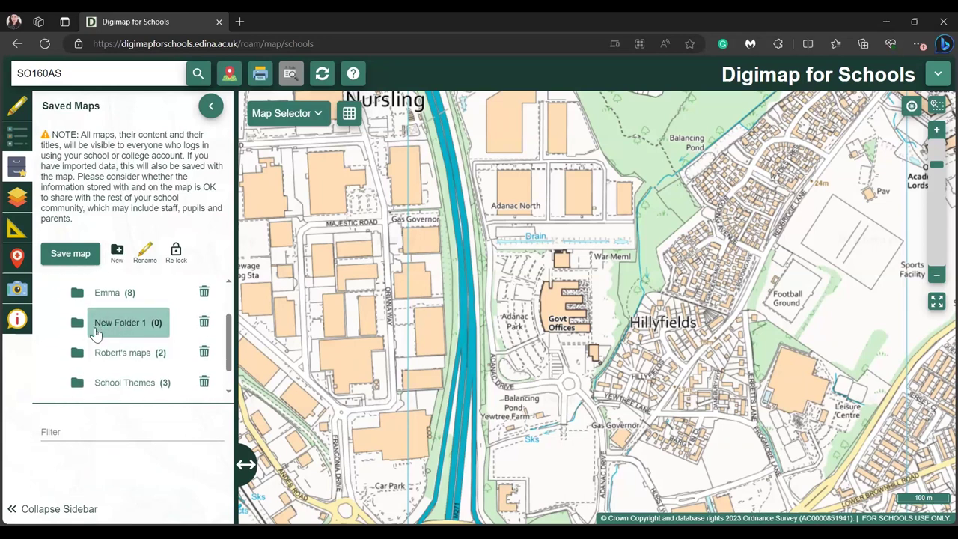
click(144, 253)
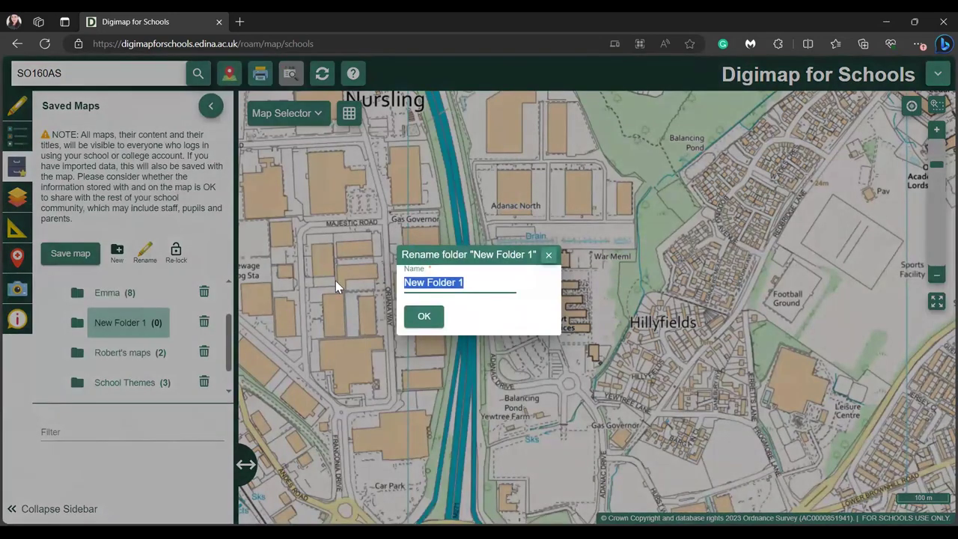
text(Renamed P)
text(older)
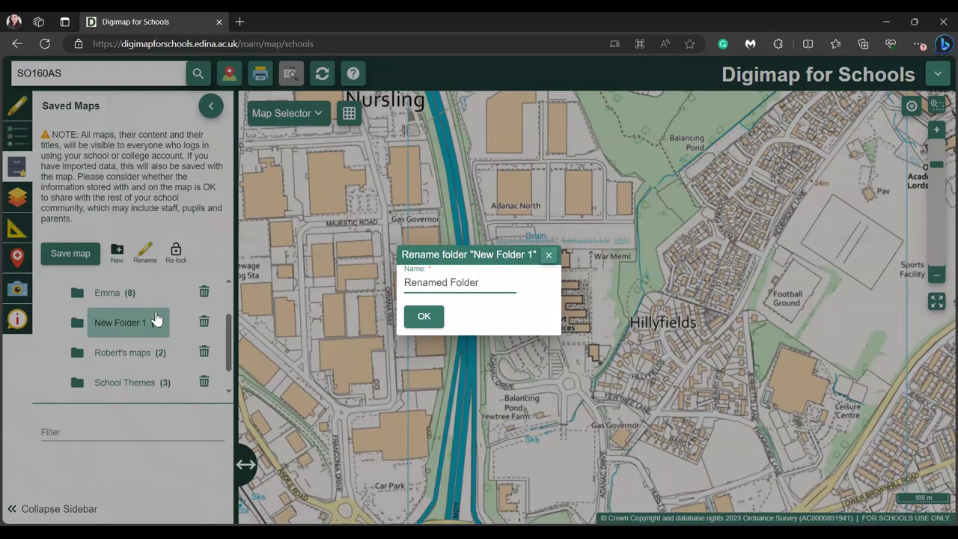
key(Return)
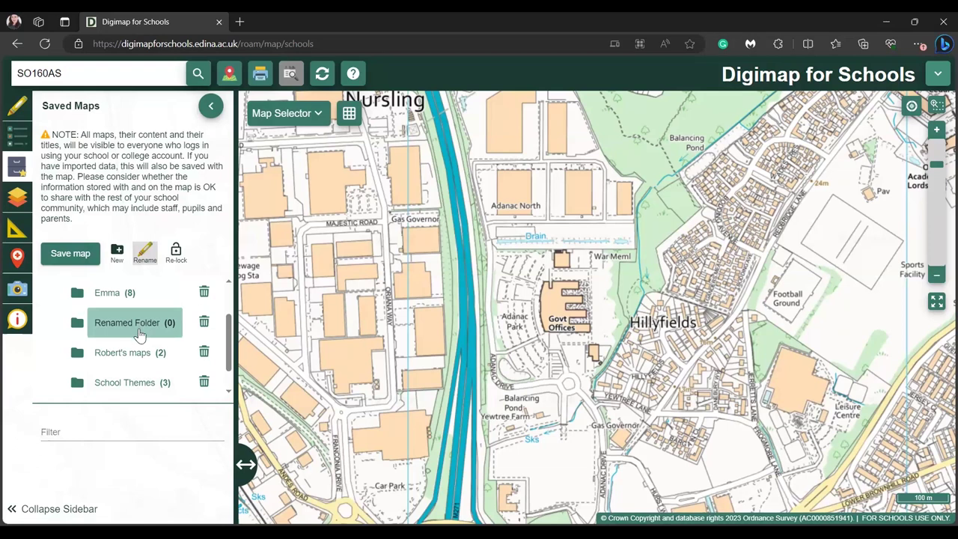
scroll(138, 335, down, 1)
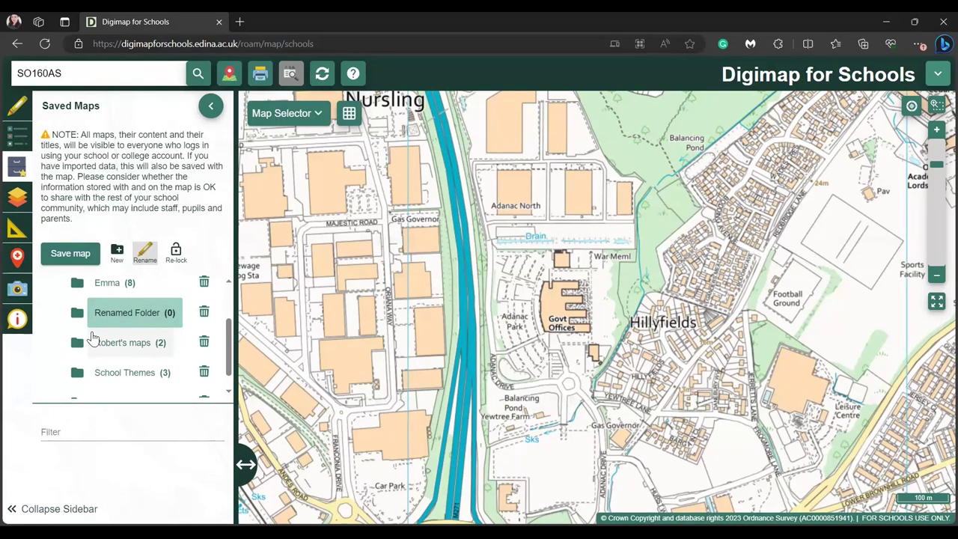
- Cancel the deletion of Renamed Folder and bring up a fresh Save your map form
click(204, 313)
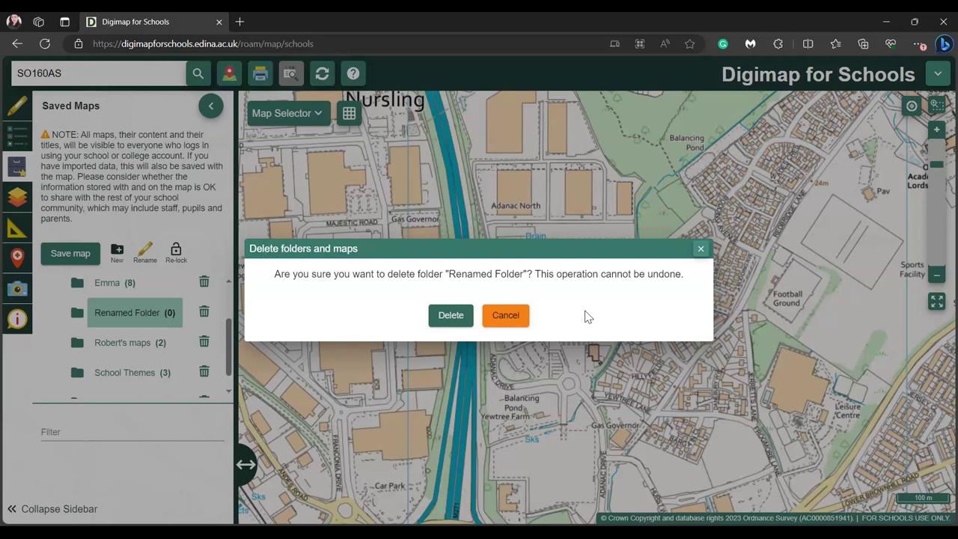
click(148, 307)
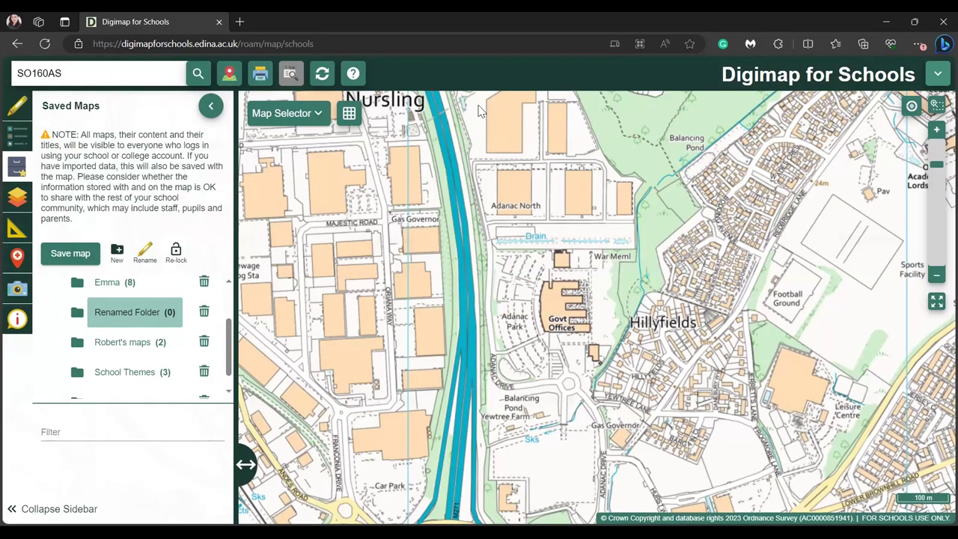
click(71, 253)
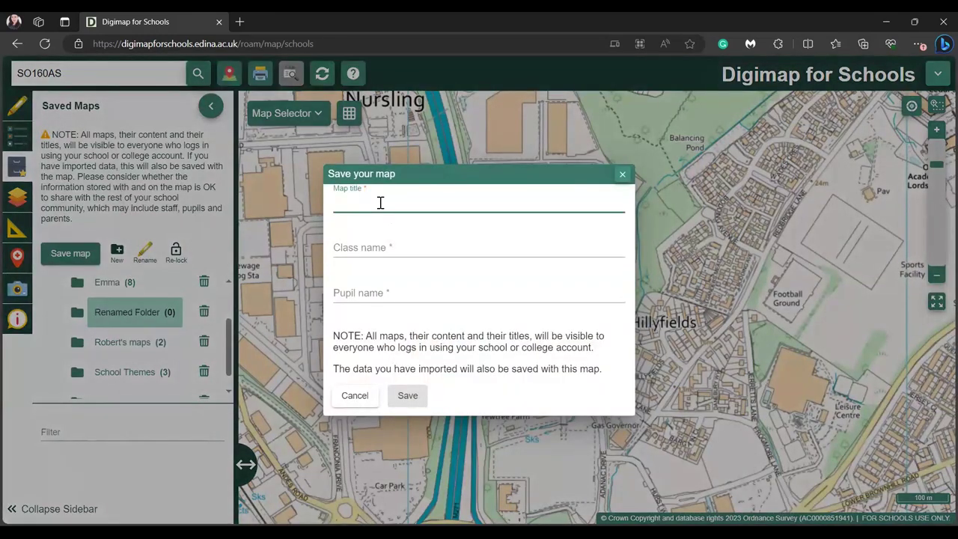
- Save the map as 'Map2' for class '2' with the pupil's name
text(Map2)
key(Tab)
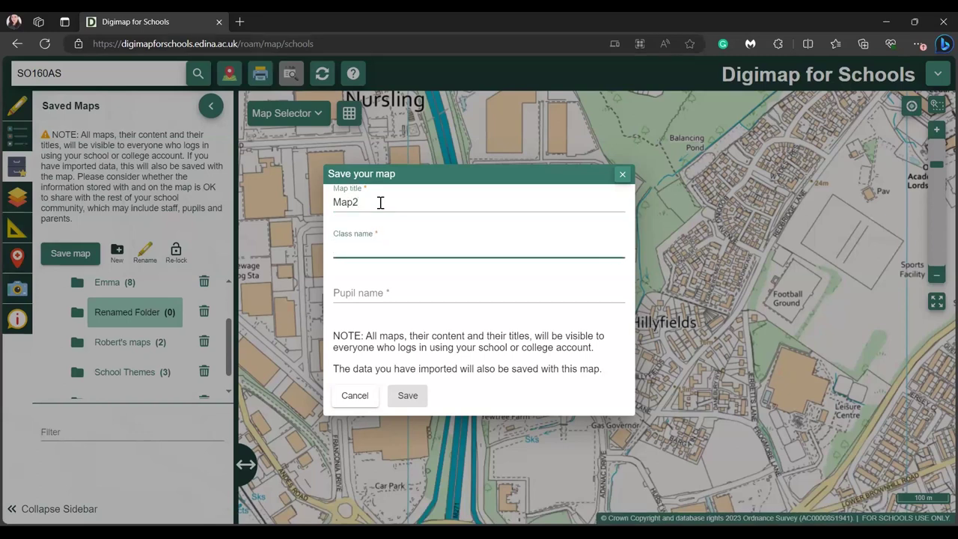
text(2)
key(Tab)
text(Lair)
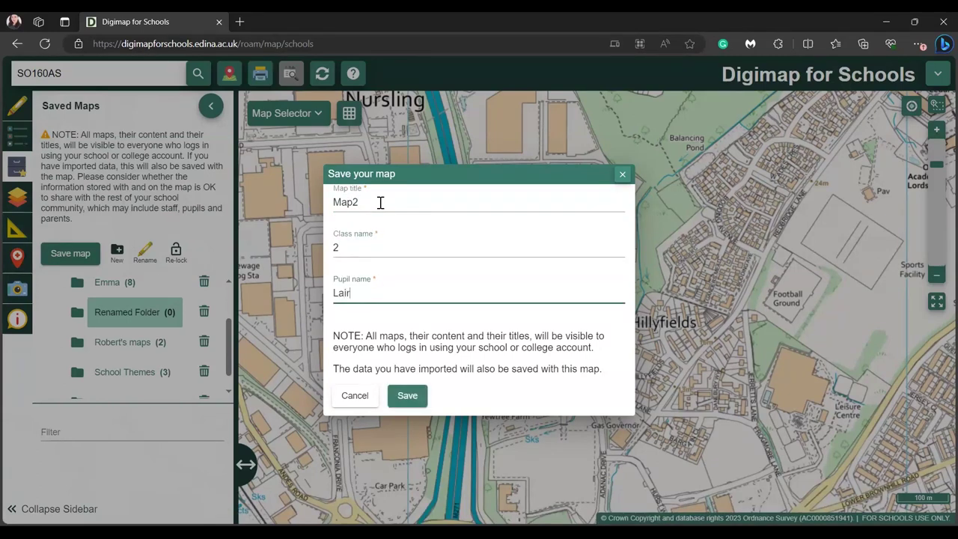
text(ra)
click(406, 395)
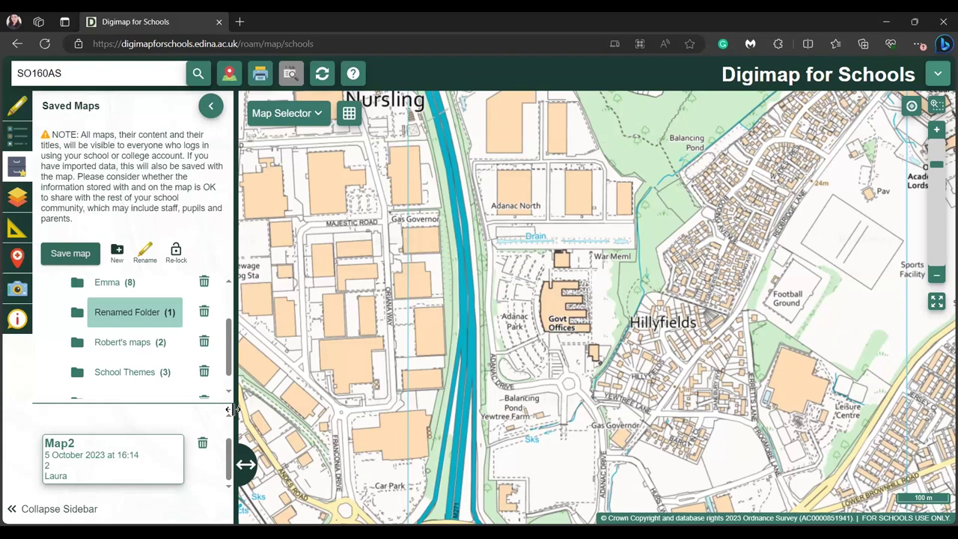
- Open the print settings and show the Layout Preview
click(259, 77)
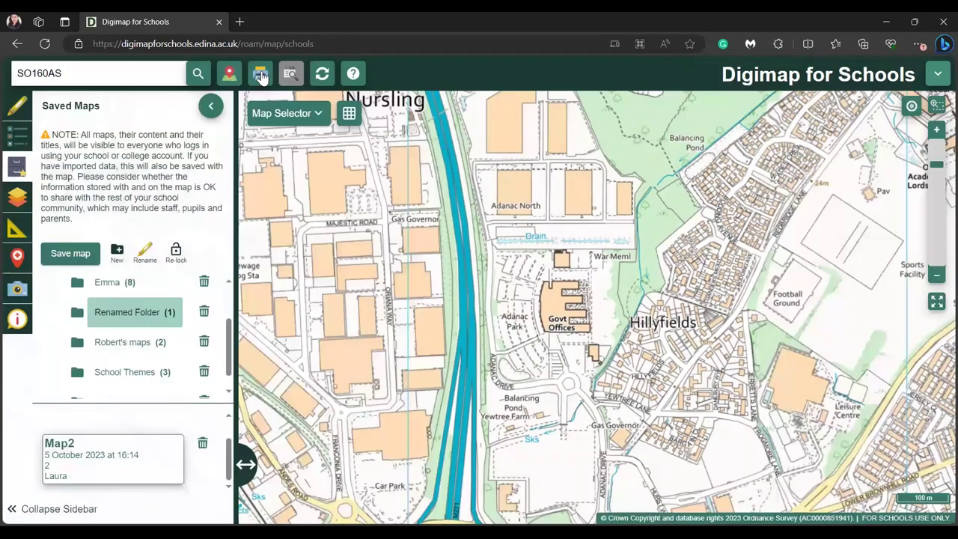
click(259, 76)
click(258, 76)
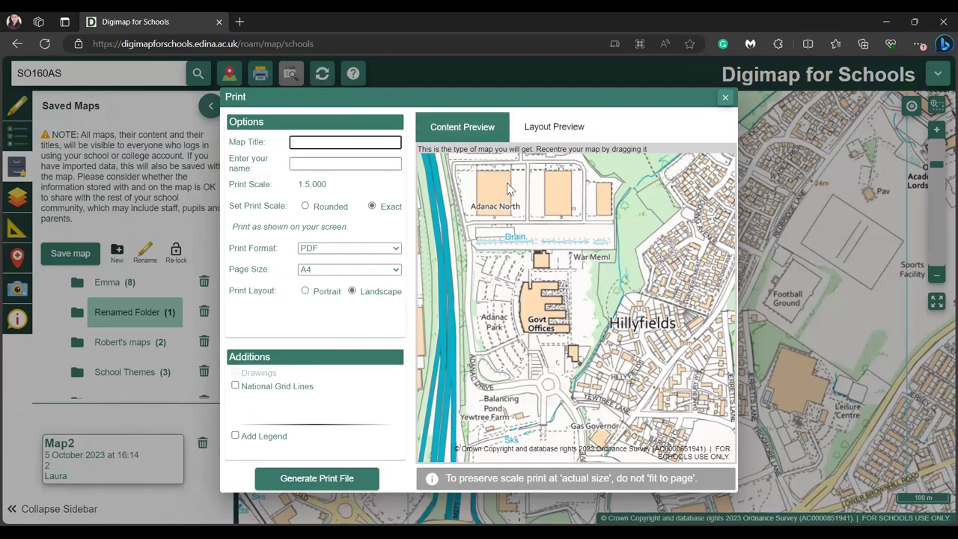
click(554, 127)
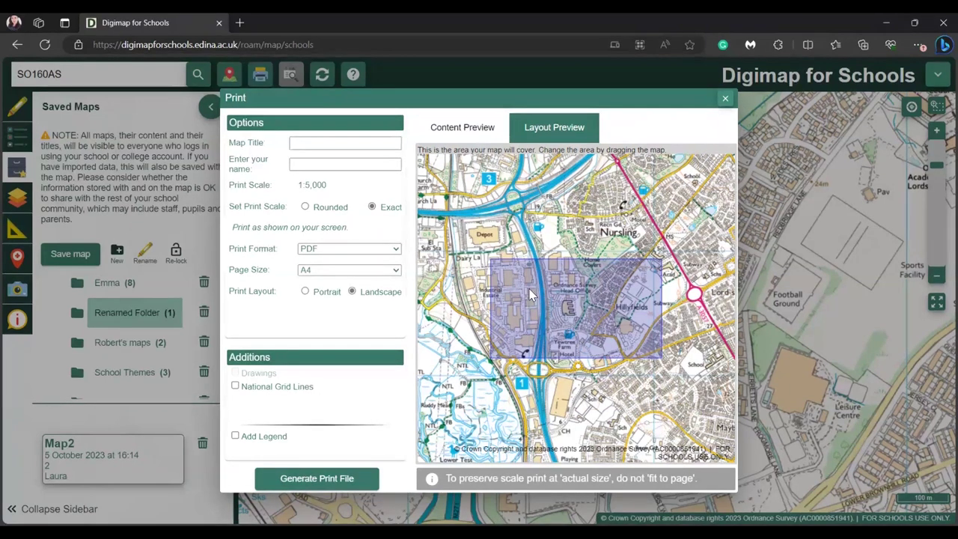
- Position the print area over Nursling and motorway junction 3
drag(578, 377, 479, 397)
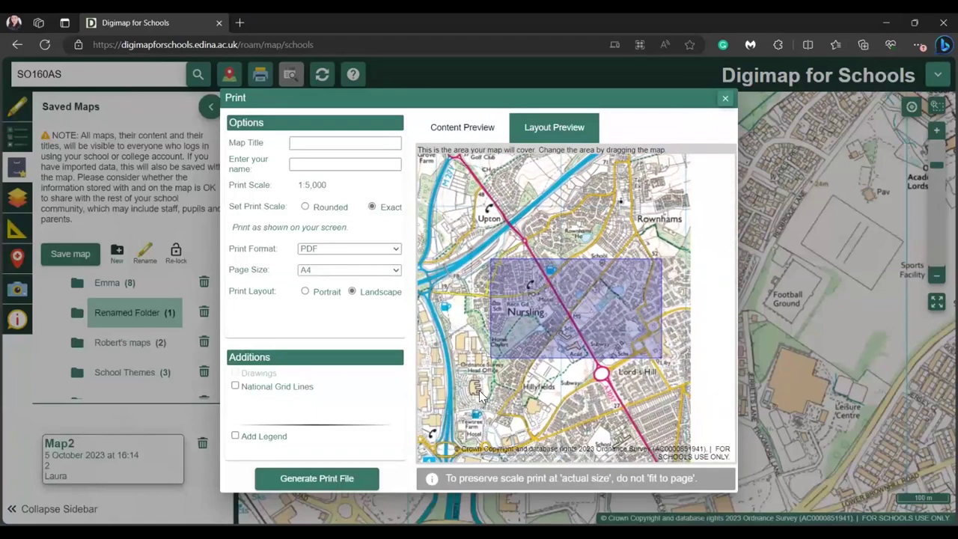
drag(597, 395, 581, 324)
drag(587, 382, 707, 408)
drag(662, 299, 686, 340)
drag(621, 251, 622, 274)
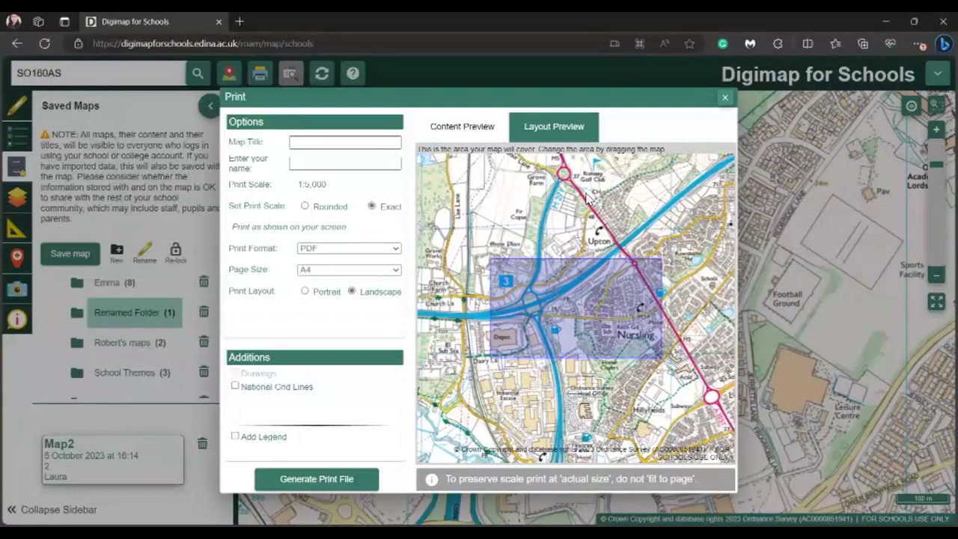
- Title the print 'Map' and fill in the pupil's name from suggestions
click(365, 140)
text(Map)
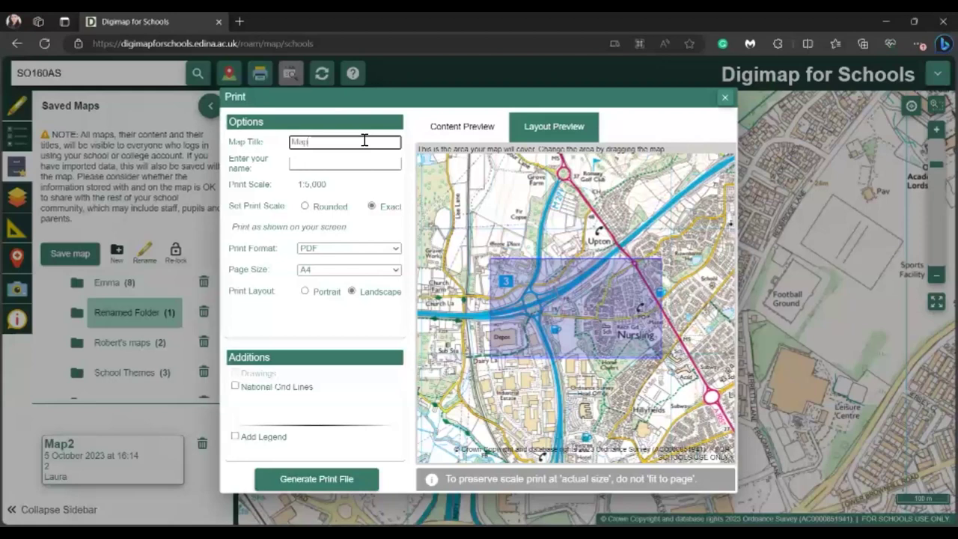
key(Tab)
key(Down)
key(Down)
key(Return)
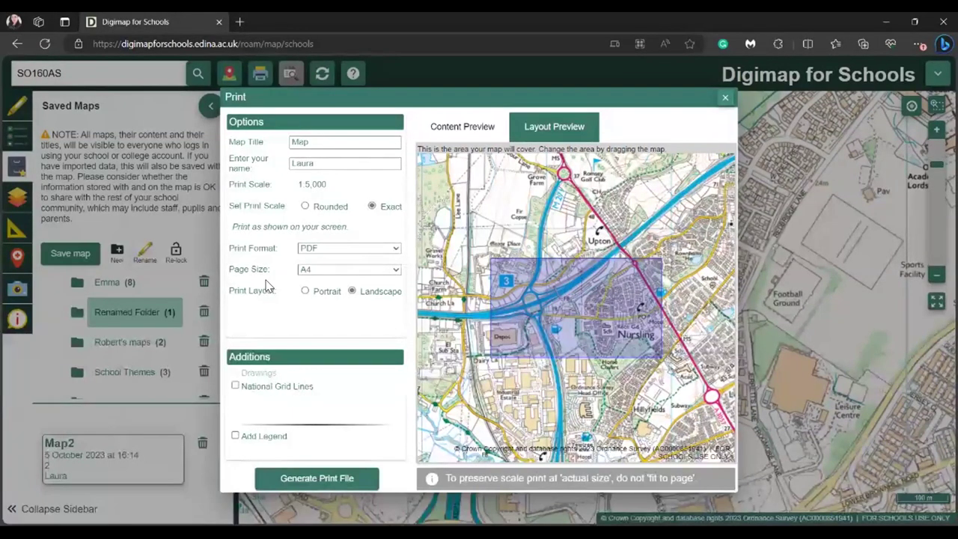
- Keep the A4 page size and generate the PDF print file
click(309, 269)
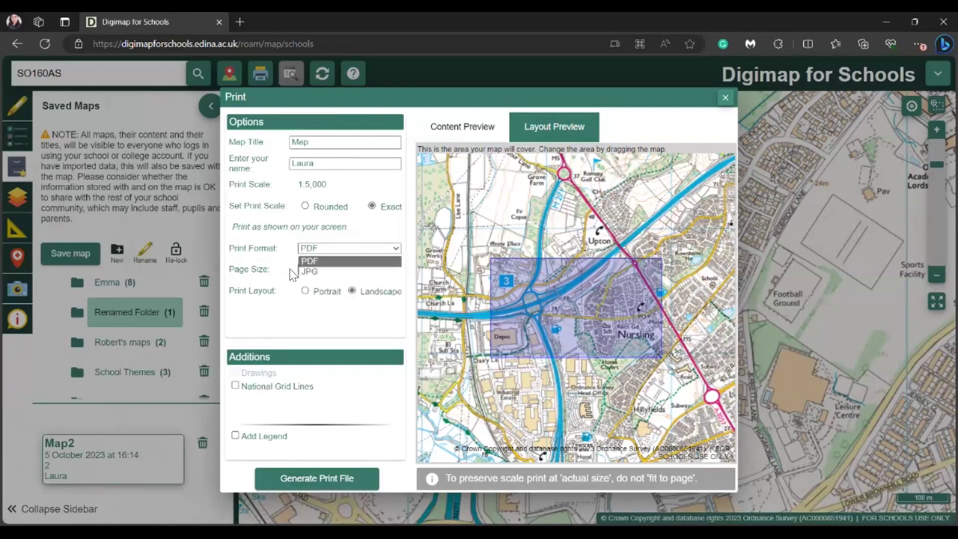
click(327, 294)
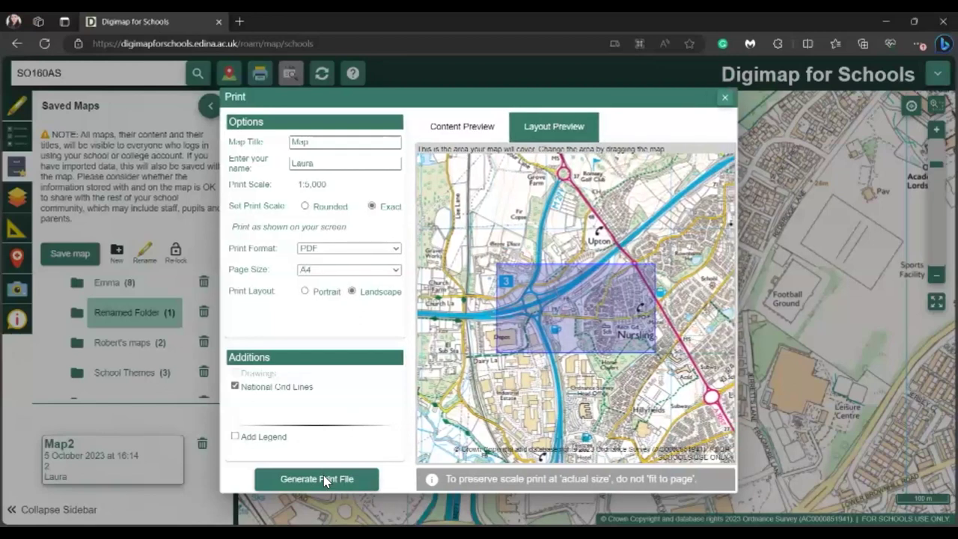
click(324, 479)
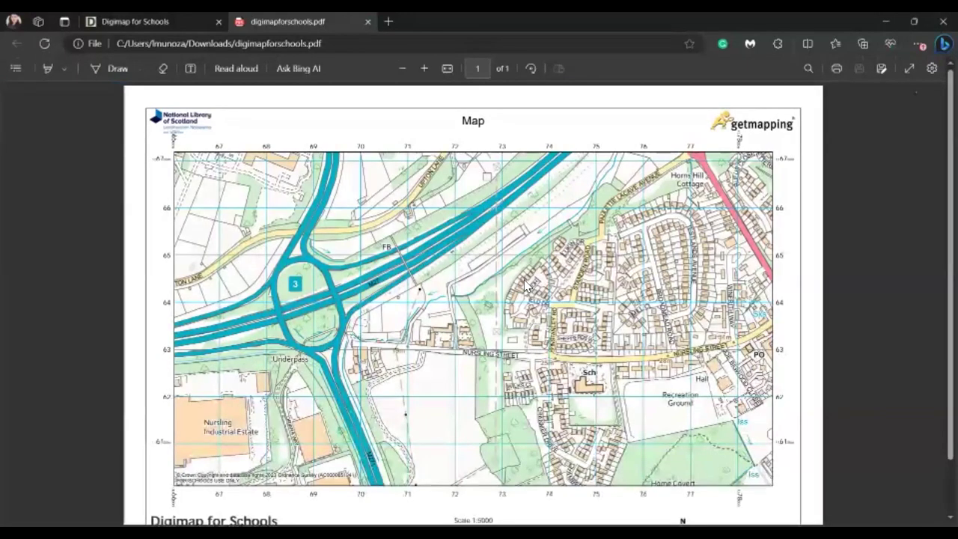
- Scroll through the downloaded gridded 1:5000 map PDF to view the whole page
scroll(524, 286, down, 1)
scroll(404, 92, up, 1)
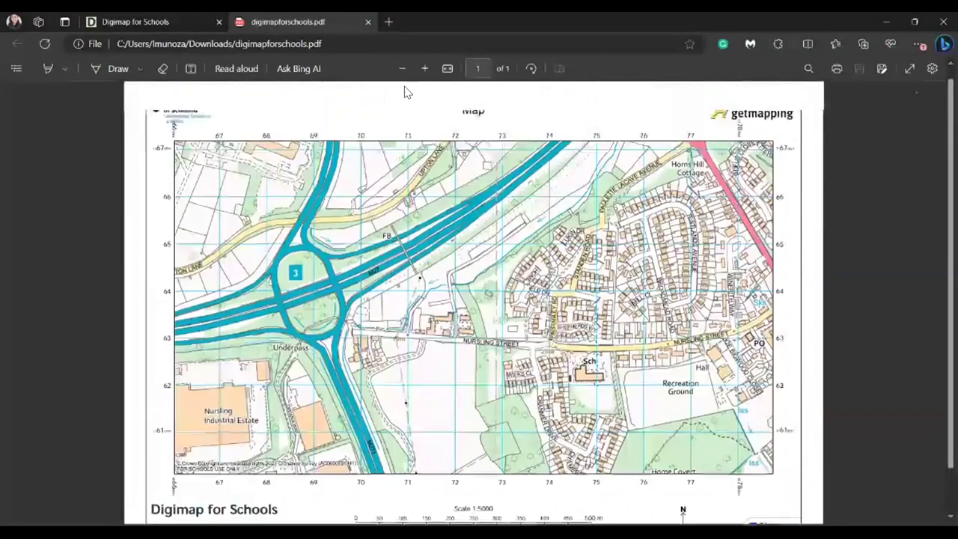
scroll(314, 193, down, 1)
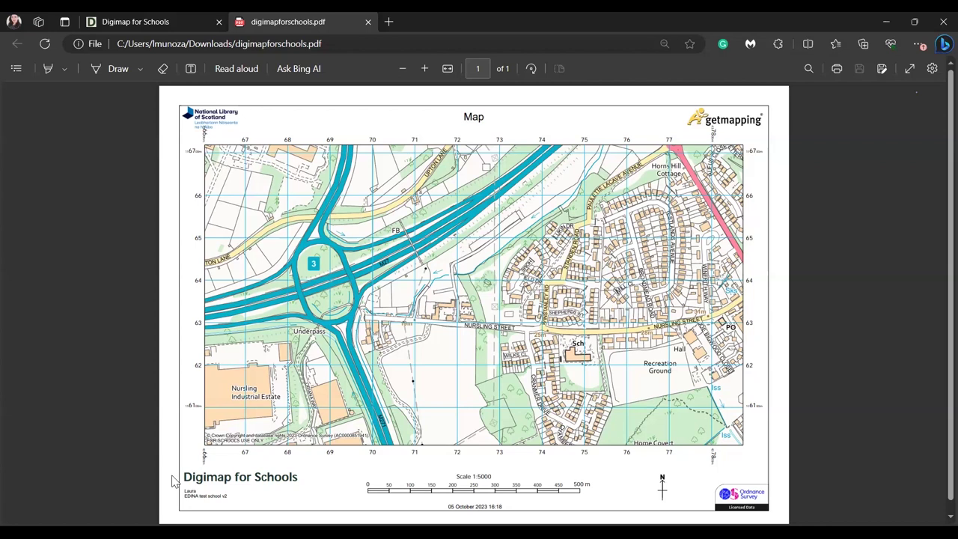
- Switch back from the PDF to the Digimap for Schools tab showing Map2
click(171, 22)
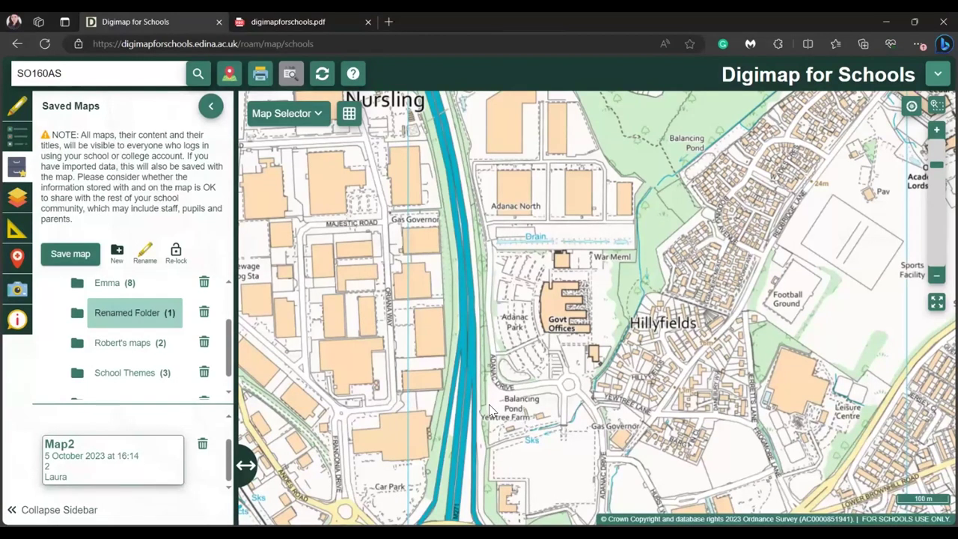
- Zoom out to the whole world and set the print to A3 with a legend
click(936, 301)
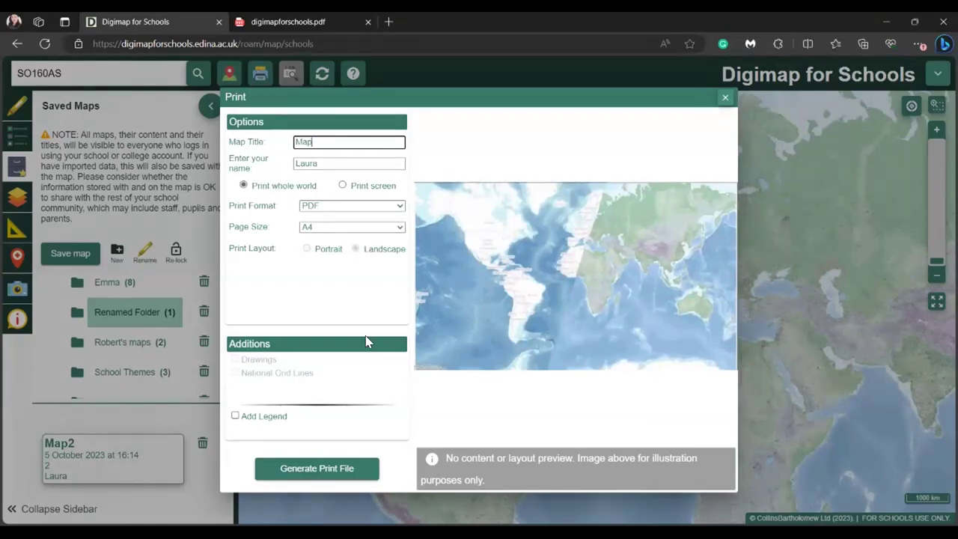
click(352, 227)
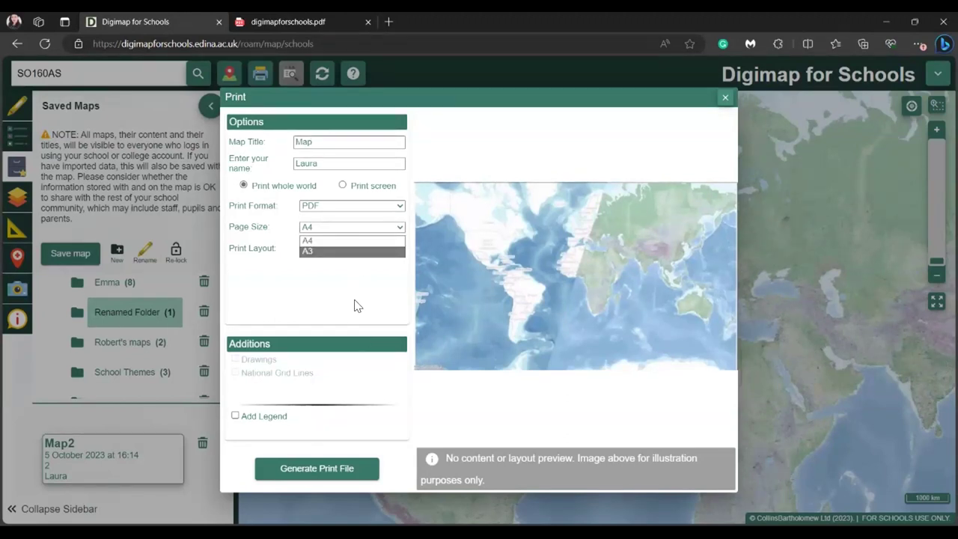
click(340, 251)
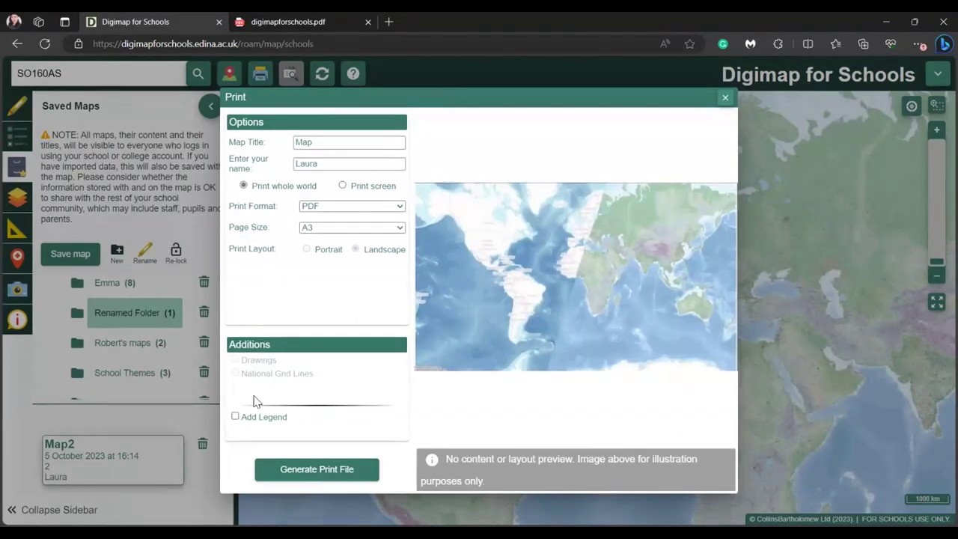
click(234, 417)
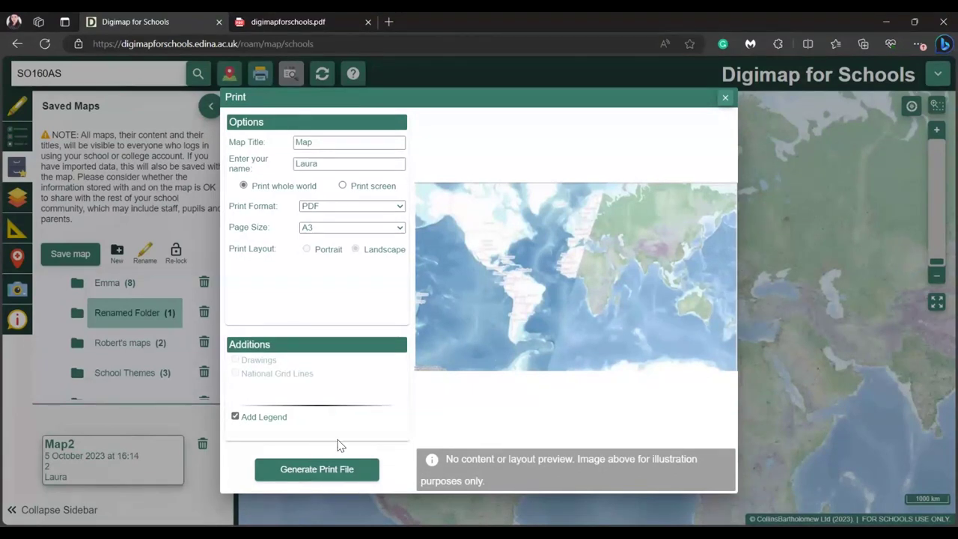
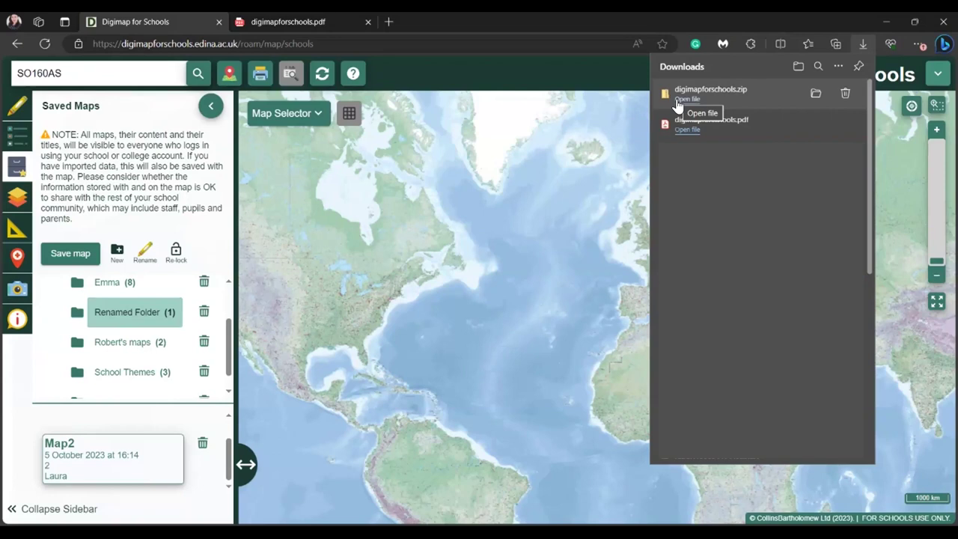
- Extract the downloaded zip to Downloads\digimapforschools and select the legend PDF in the maximised folder
click(678, 100)
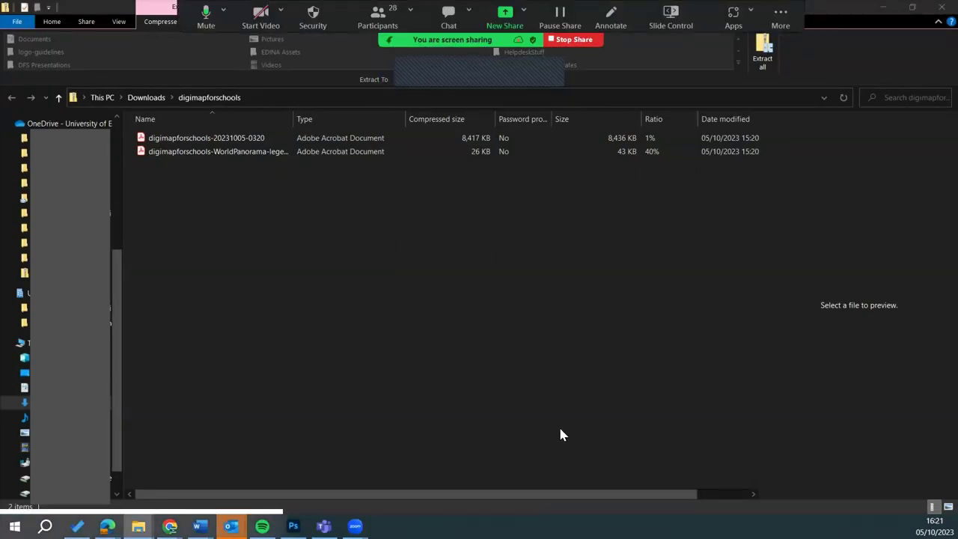
click(567, 219)
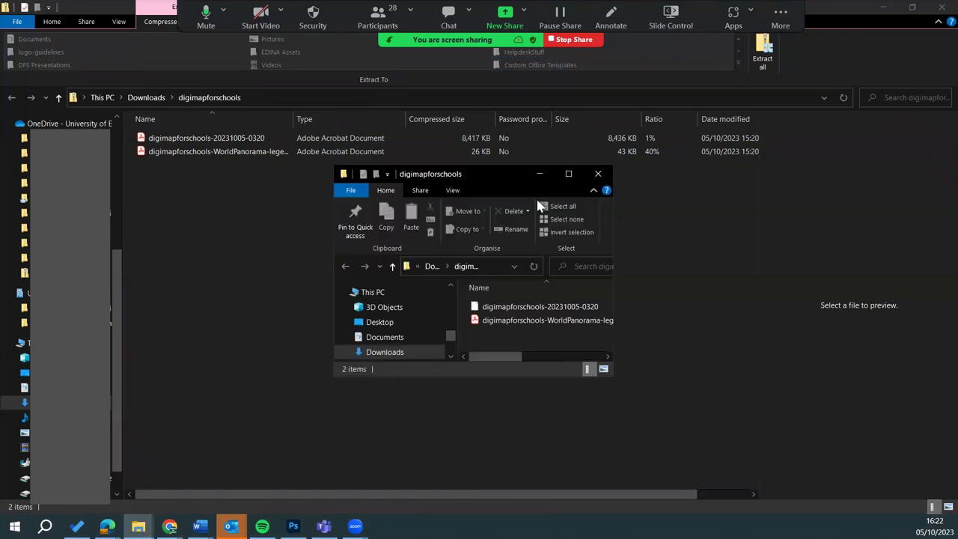
click(568, 174)
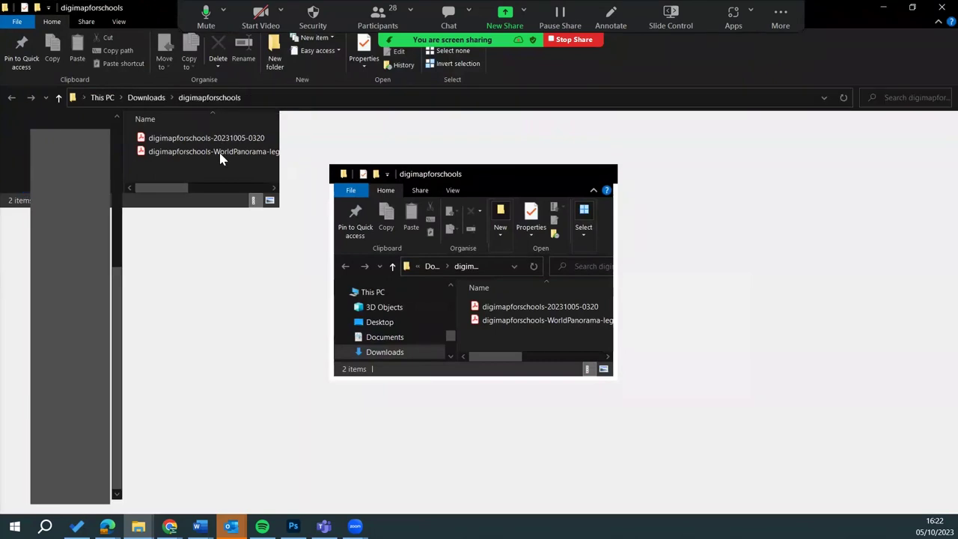
click(220, 153)
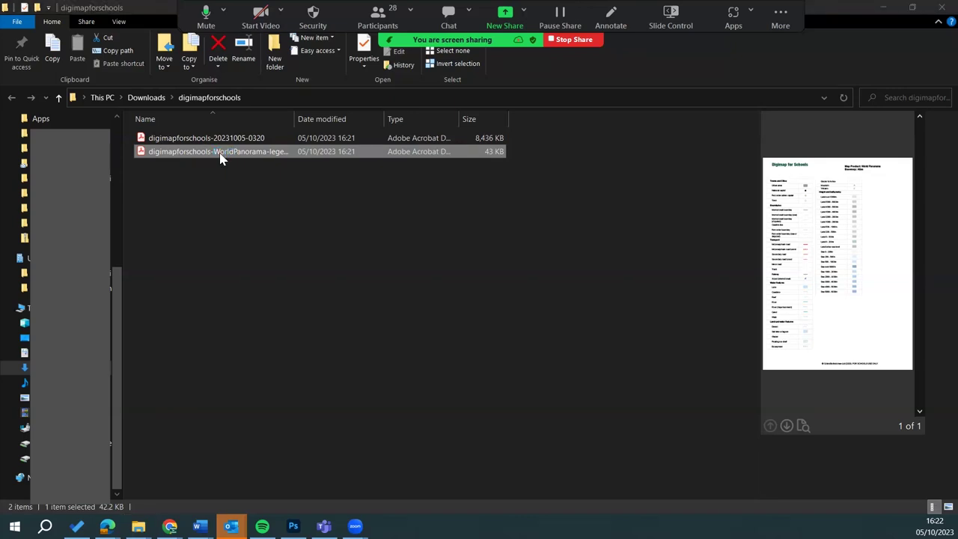
- Open the WorldPanorama legend PDF in maximised Acrobat and dismiss the What's new dialog
double_click(216, 153)
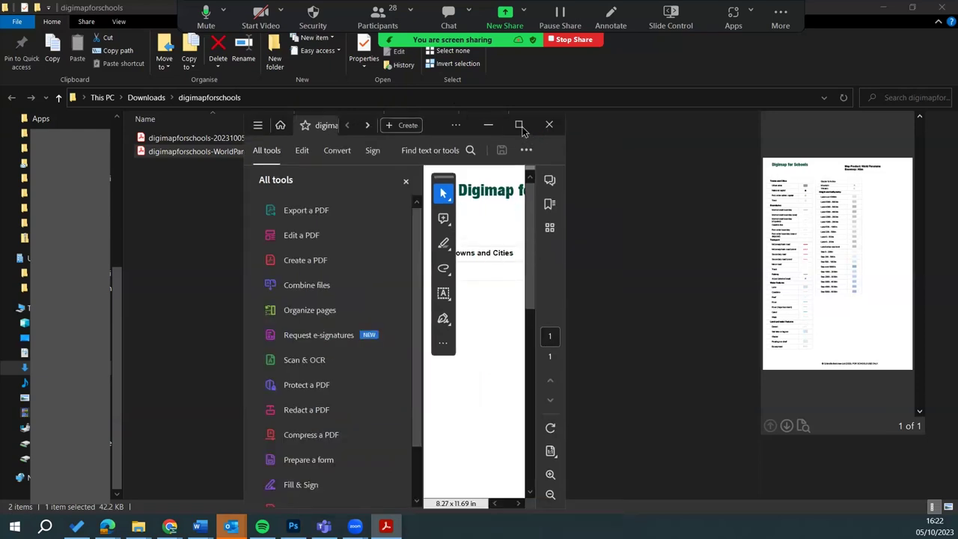
click(521, 128)
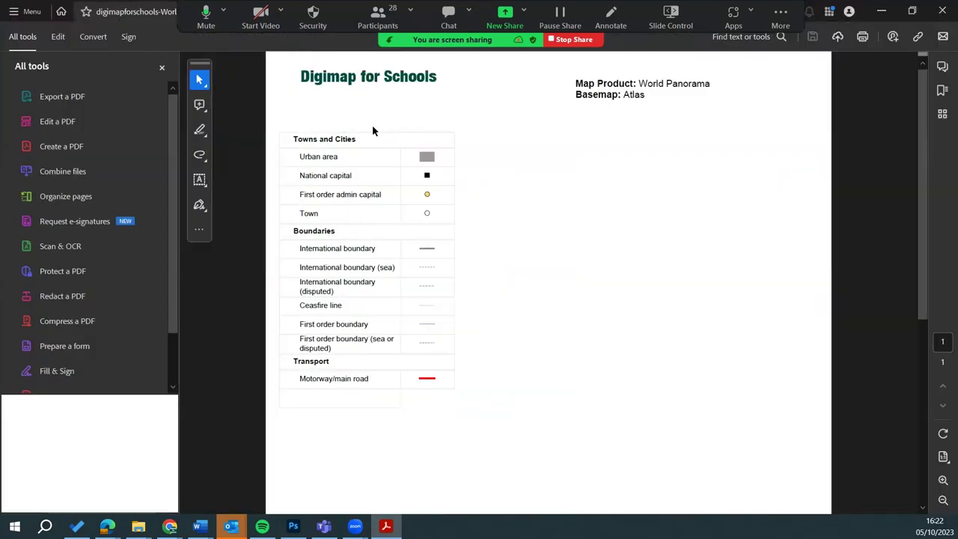
key(alt+F4)
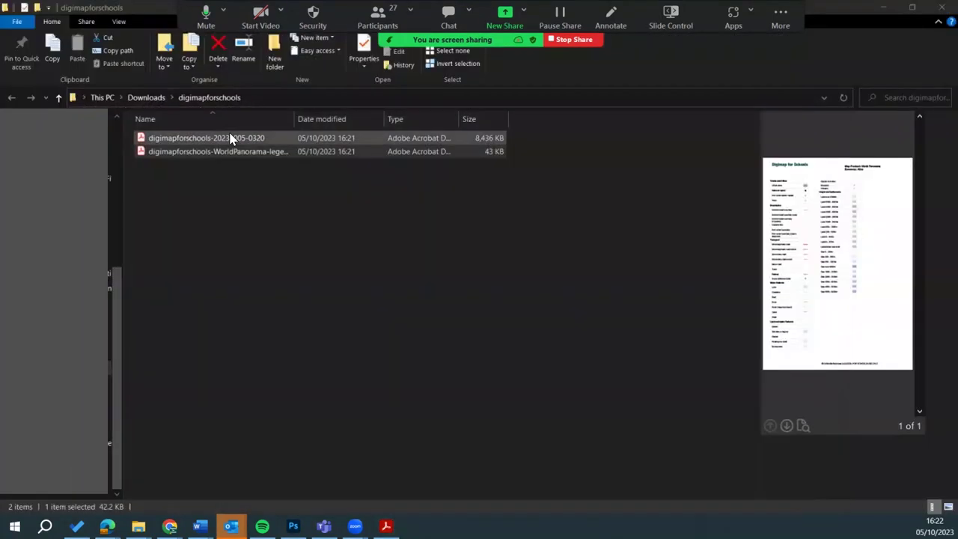
click(232, 138)
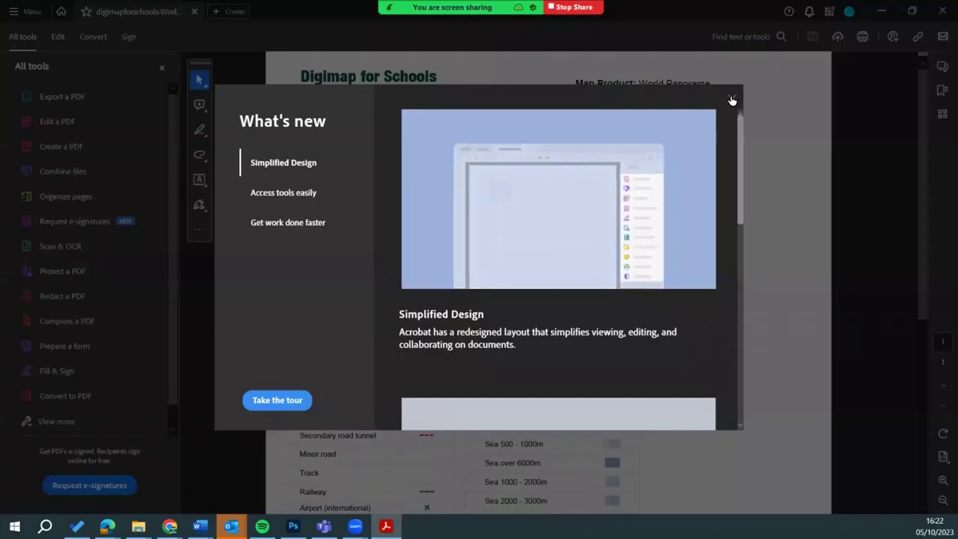
click(732, 100)
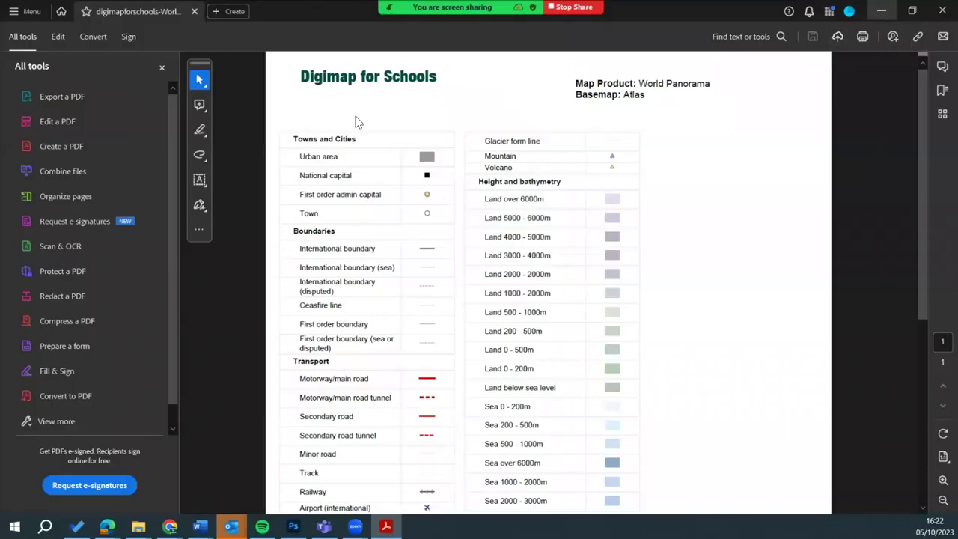
key(alt+Tab)
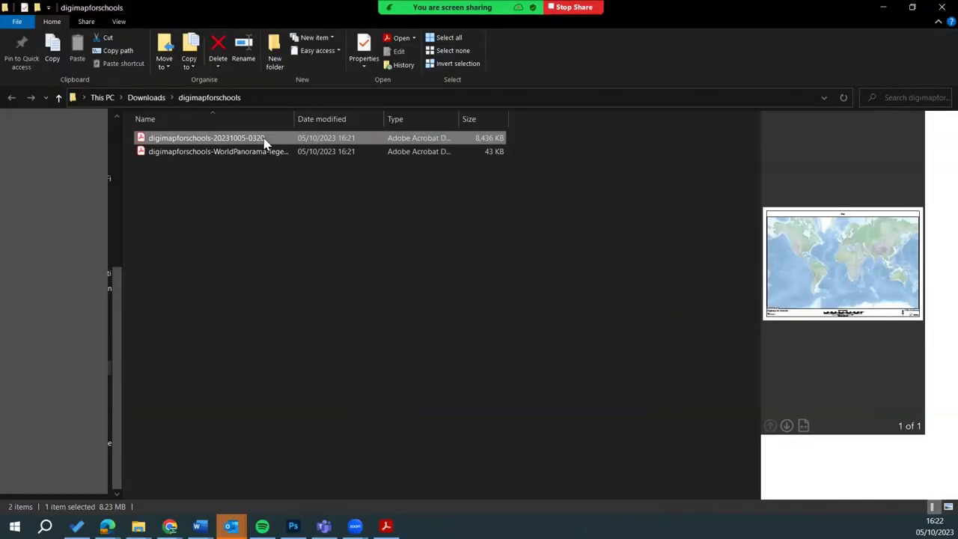
double_click(265, 143)
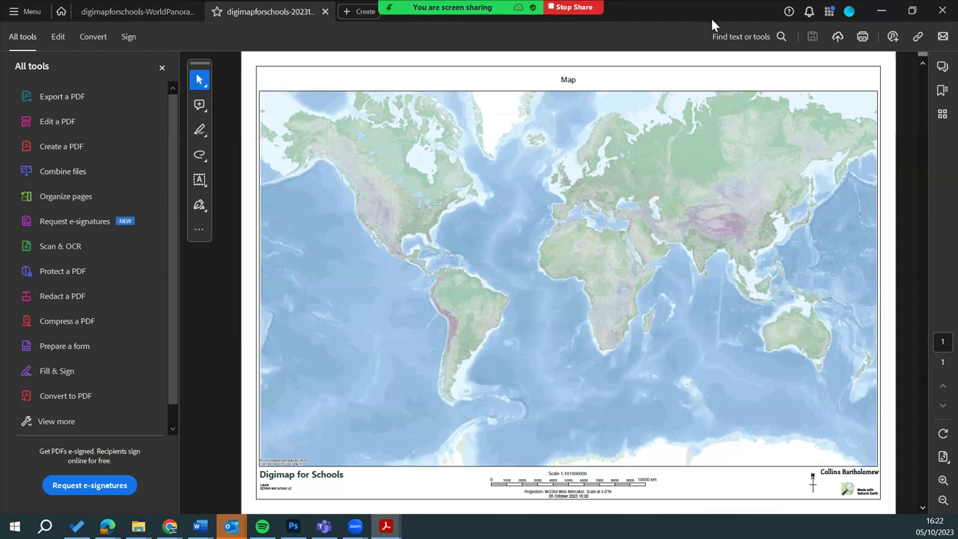
mouse_move(713, 24)
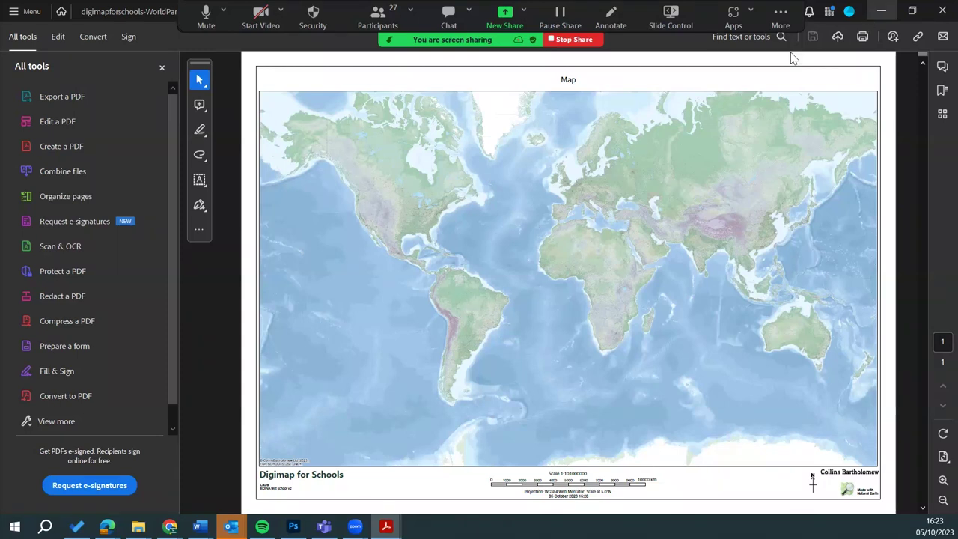
key(alt+Tab)
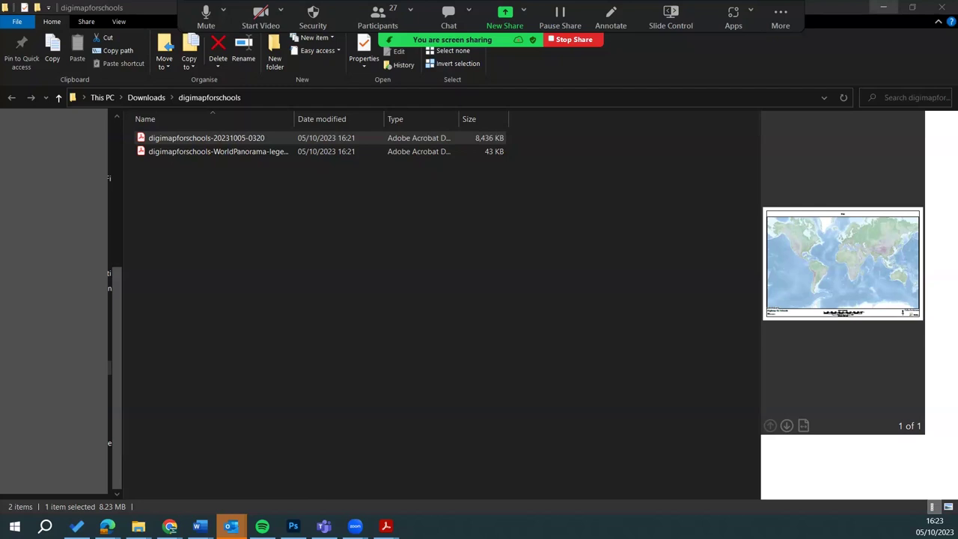
- Bring the Digimap for Schools Edge window forward and close its Downloads panel
click(107, 526)
click(200, 468)
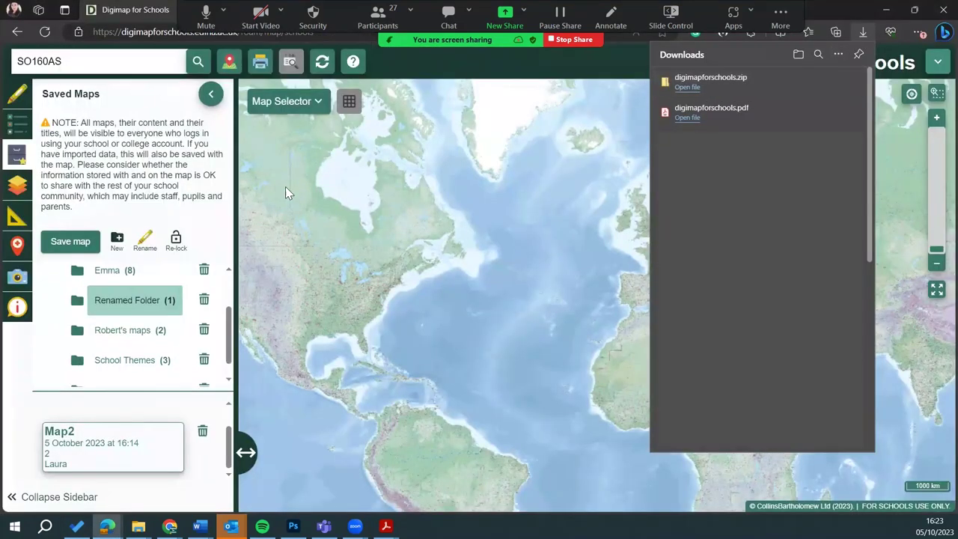
click(408, 212)
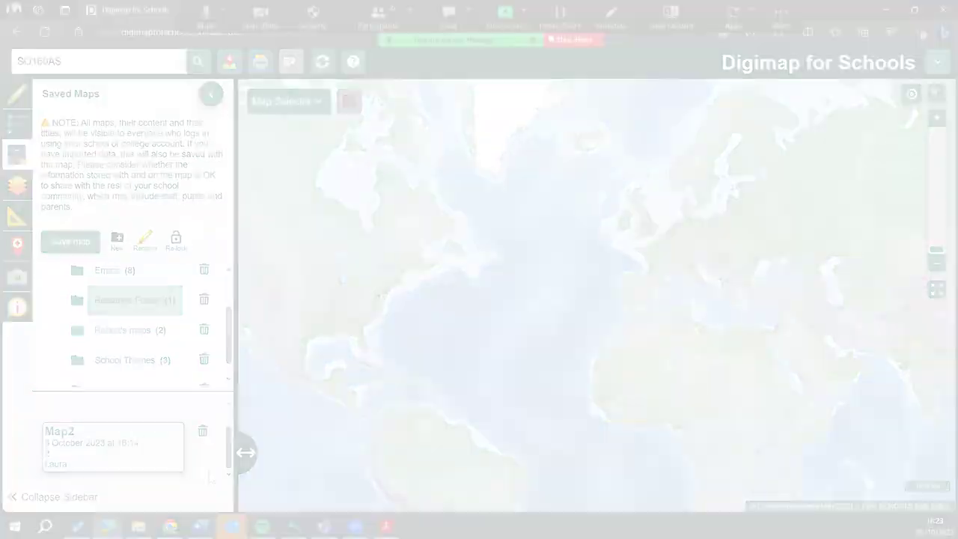